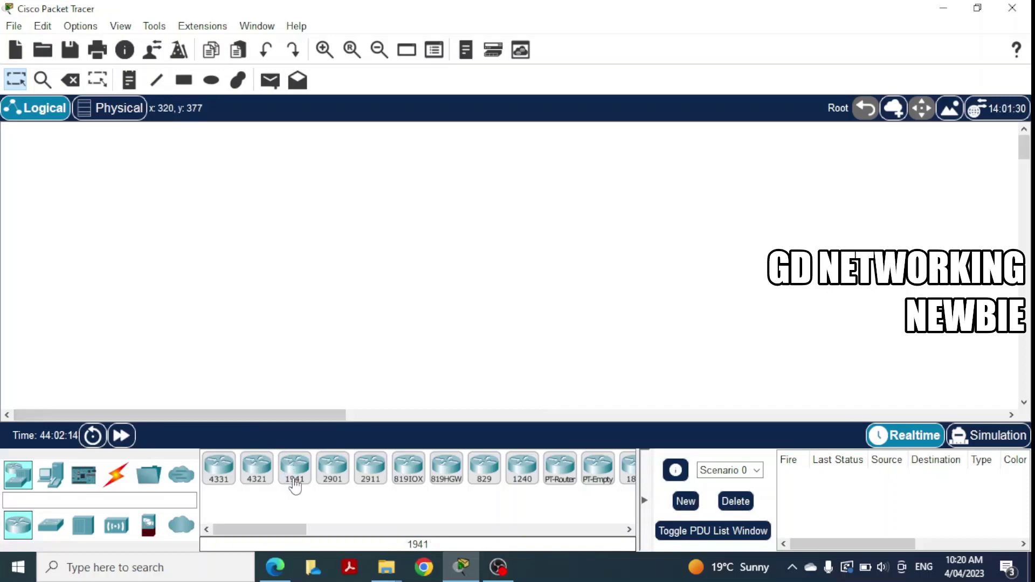
# Drop a 2901 router (Router2) onto the Logical workspace and open its device window
pyautogui.moveTo(333, 468); pyautogui.dragTo(279, 236)
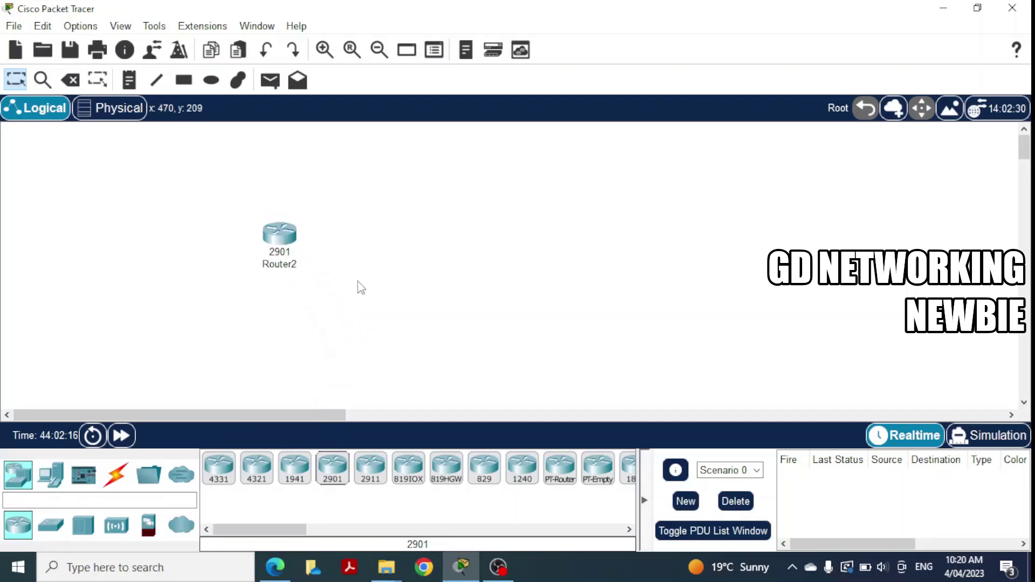
pyautogui.click(296, 241)
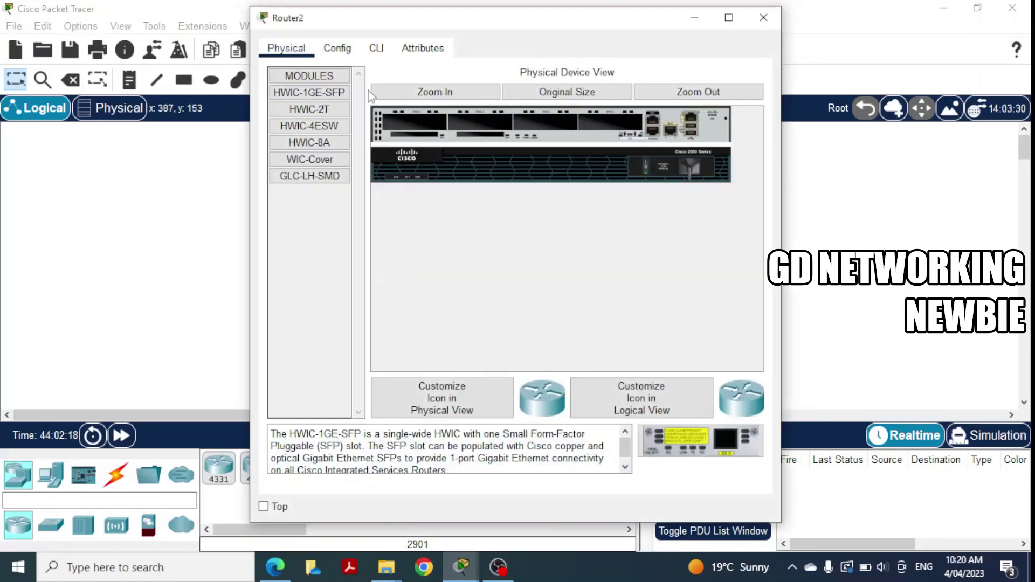
# Switch Router2's window to the CLI tab and let IOS boot to the setup dialog question
pyautogui.click(376, 53)
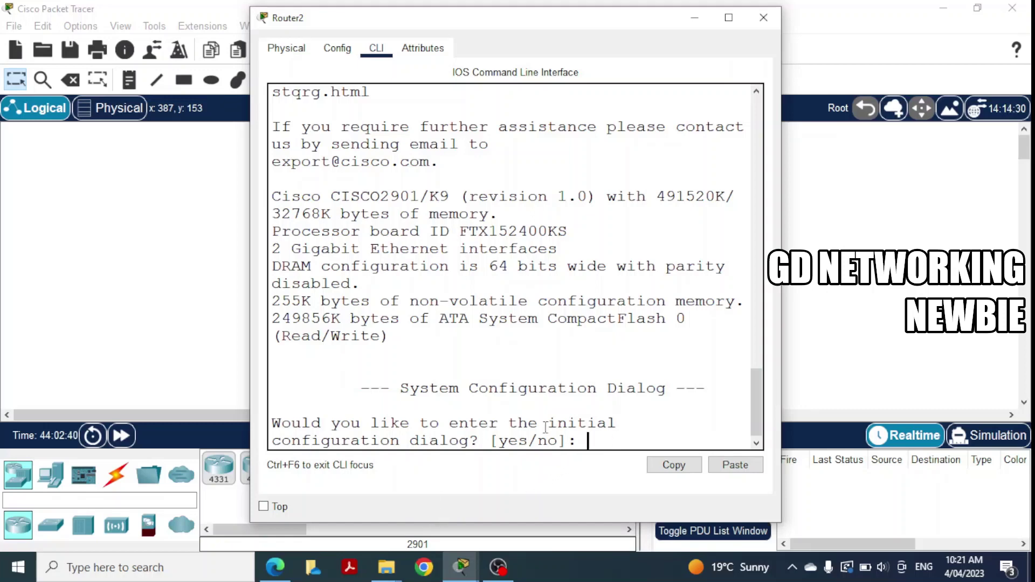
# Answer 'no' to the initial configuration dialog to reach the Router> prompt
pyautogui.write('no')
pyautogui.press('Return')
pyautogui.press('Return')
pyautogui.press('Return')
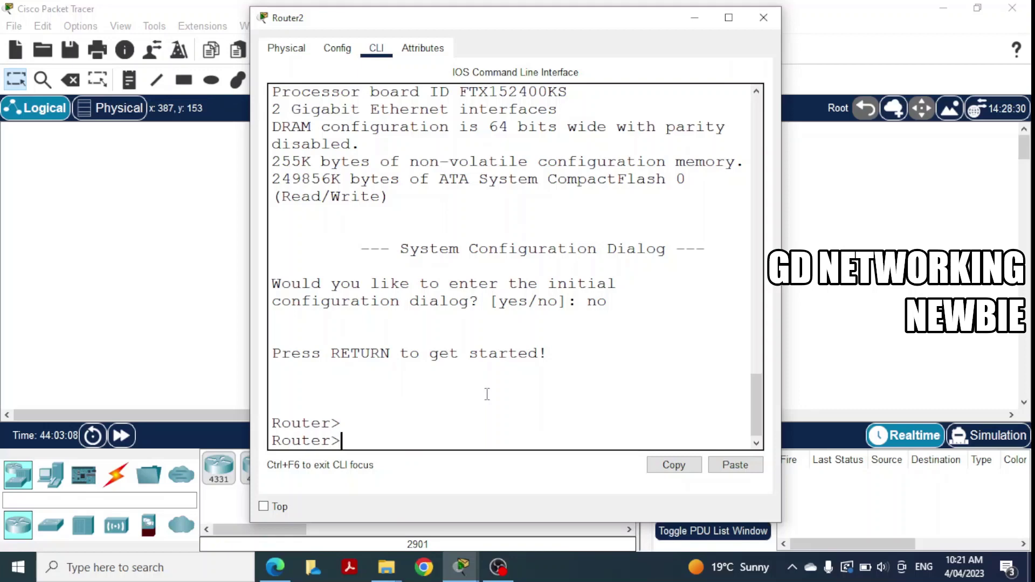
# Enter privileged mode with enable and run show running-config
pyautogui.write('enable')
pyautogui.press('Return')
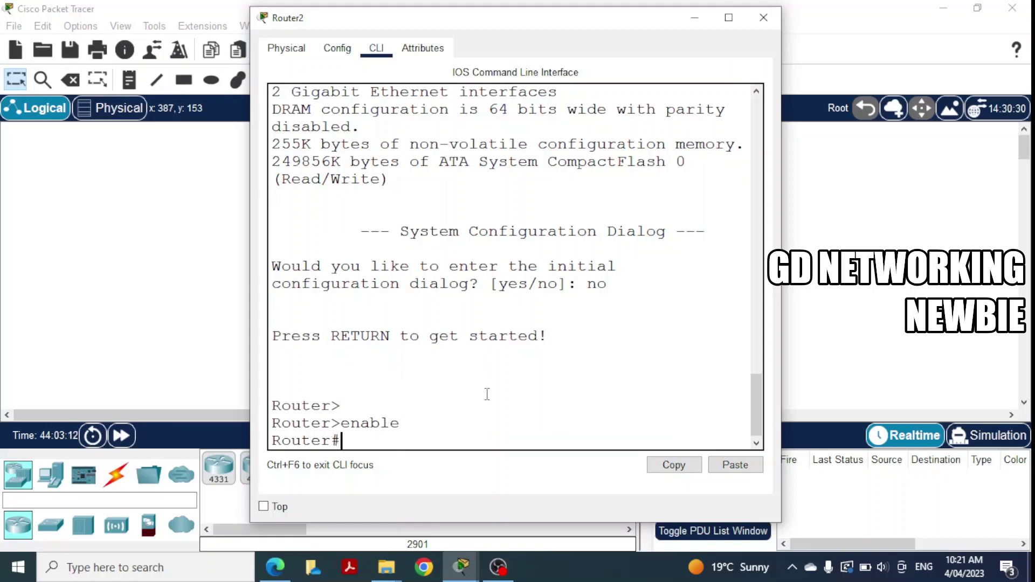
pyautogui.write('show ')
pyautogui.write('con')
pyautogui.press('BackSpace')
pyautogui.press('BackSpace')
pyautogui.press('BackSpace')
pyautogui.write('ru')
pyautogui.press('Tab')
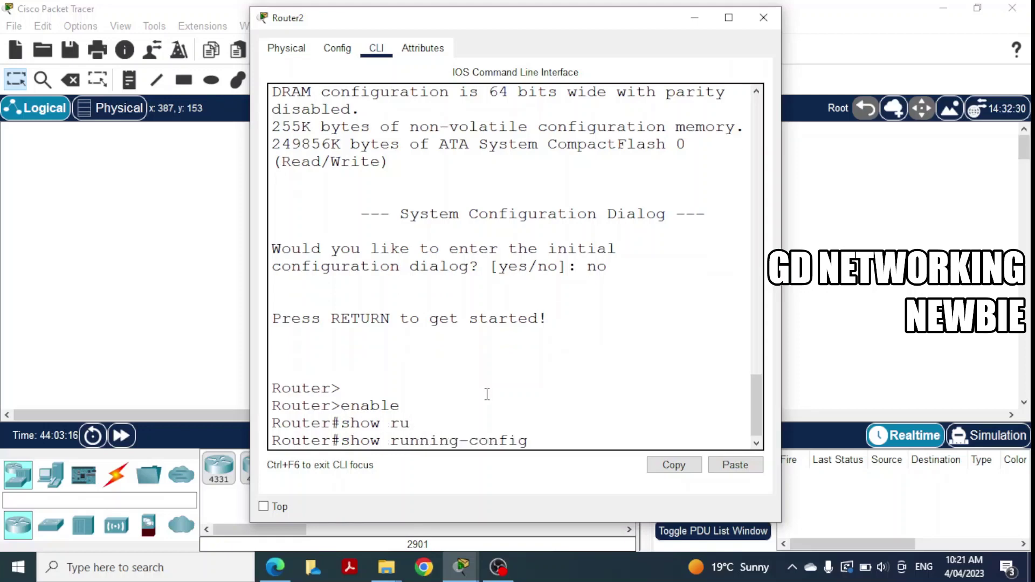
pyautogui.press('Return')
# Run show startup-config, completing the command with Tab
pyautogui.write('q')
pyautogui.write('show r')
pyautogui.write('u')
pyautogui.press('BackSpace')
pyautogui.press('BackSpace')
pyautogui.write('st')
pyautogui.press('Tab')
pyautogui.write('ar')
pyautogui.press('Tab')
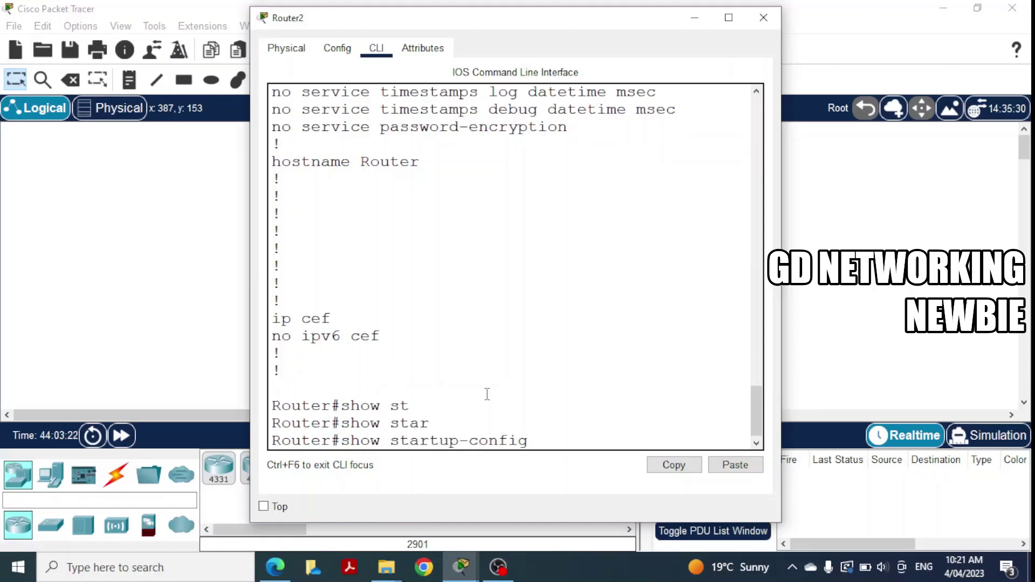
pyautogui.press('Return')
pyautogui.press('Return')
# Run show ip interface brief to list the router's interfaces
pyautogui.write('sh')
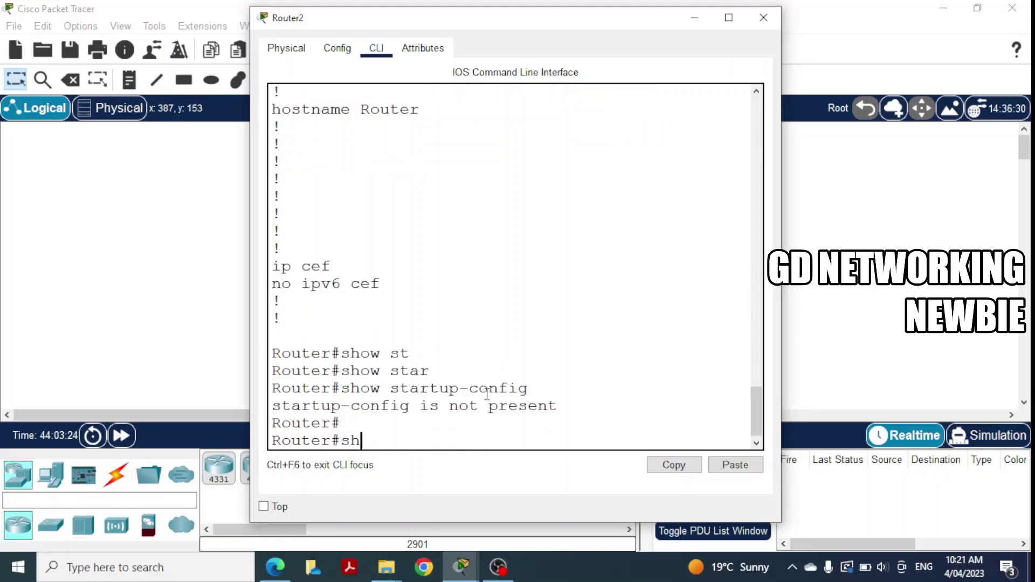
pyautogui.write('ow ip inte')
pyautogui.press('Tab')
pyautogui.write('br')
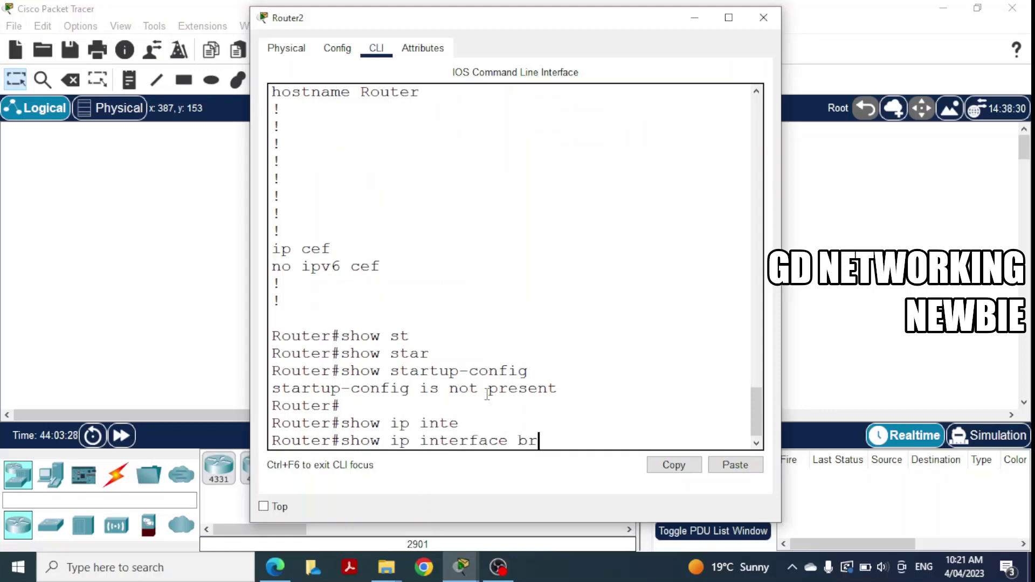
pyautogui.press('Tab')
pyautogui.press('Return')
pyautogui.press('Return')
pyautogui.press('Return')
pyautogui.press('Return')
pyautogui.press('Return')
pyautogui.press('Return')
pyautogui.press('Return')
pyautogui.press('Return')
pyautogui.press('Return')
pyautogui.press('Return')
pyautogui.press('Return')
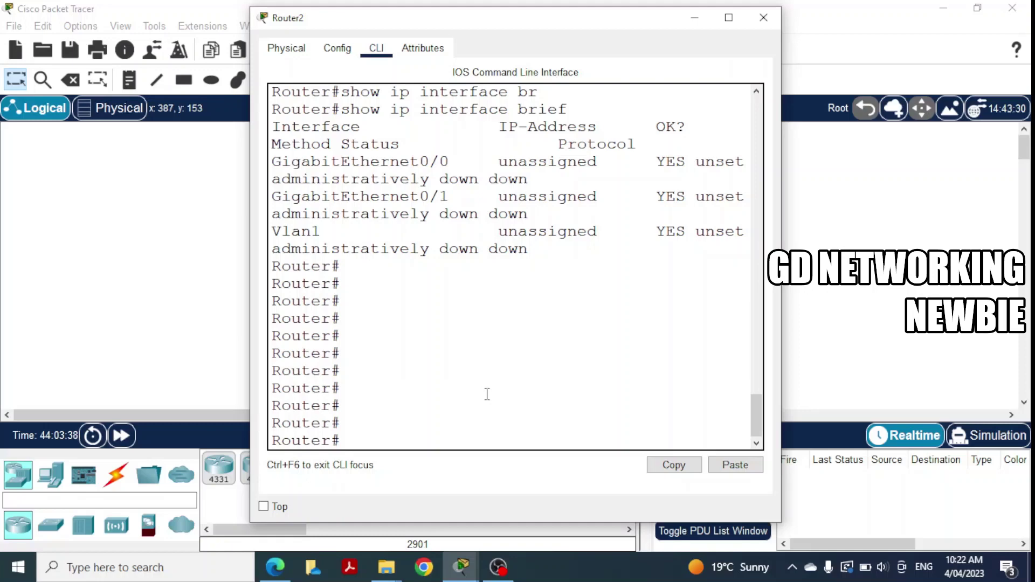
pyautogui.press('Up')
pyautogui.press('Up')
pyautogui.press('Up')
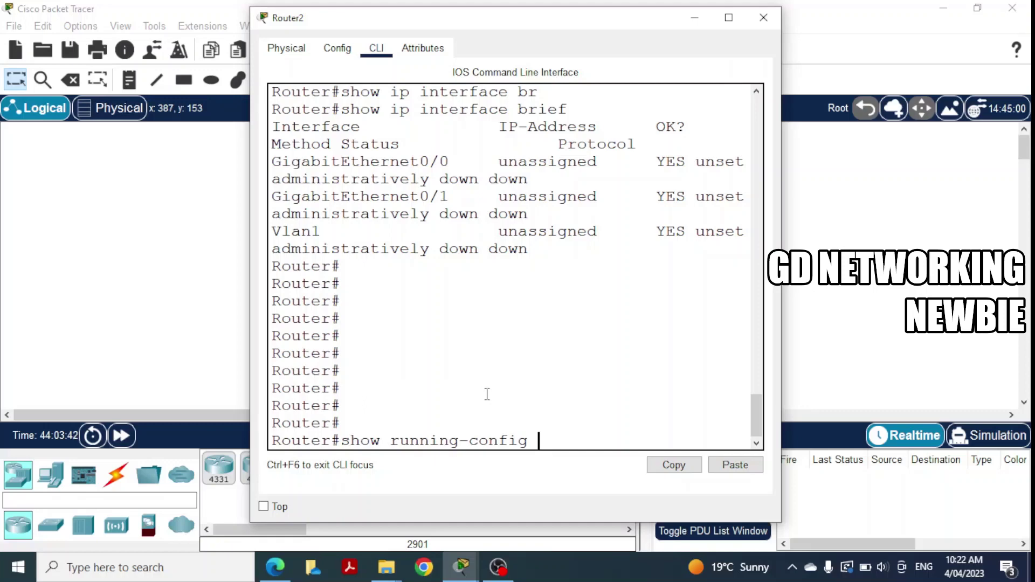
pyautogui.press('Down')
pyautogui.press('BackSpace')
pyautogui.press('BackSpace')
pyautogui.press('BackSpace')
pyautogui.press('BackSpace')
pyautogui.press('BackSpace')
pyautogui.press('BackSpace')
pyautogui.press('BackSpace')
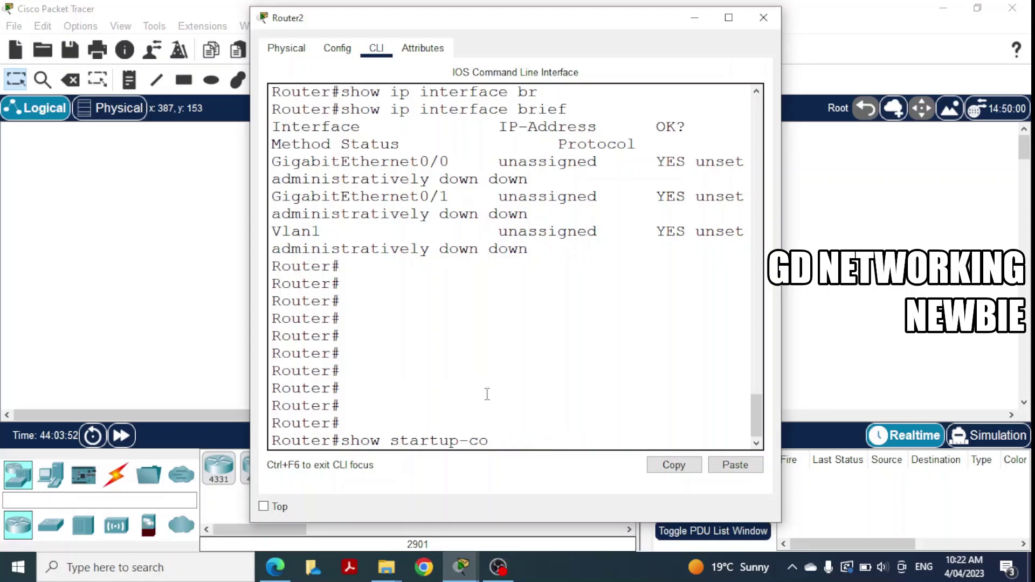
pyautogui.press('BackSpace')
pyautogui.press('BackSpace')
pyautogui.press('BackSpace')
pyautogui.press('BackSpace')
pyautogui.press('BackSpace')
pyautogui.press('BackSpace')
pyautogui.press('BackSpace')
pyautogui.press('BackSpace')
pyautogui.press('BackSpace')
pyautogui.press('BackSpace')
pyautogui.press('BackSpace')
pyautogui.press('BackSpace')
pyautogui.press('BackSpace')
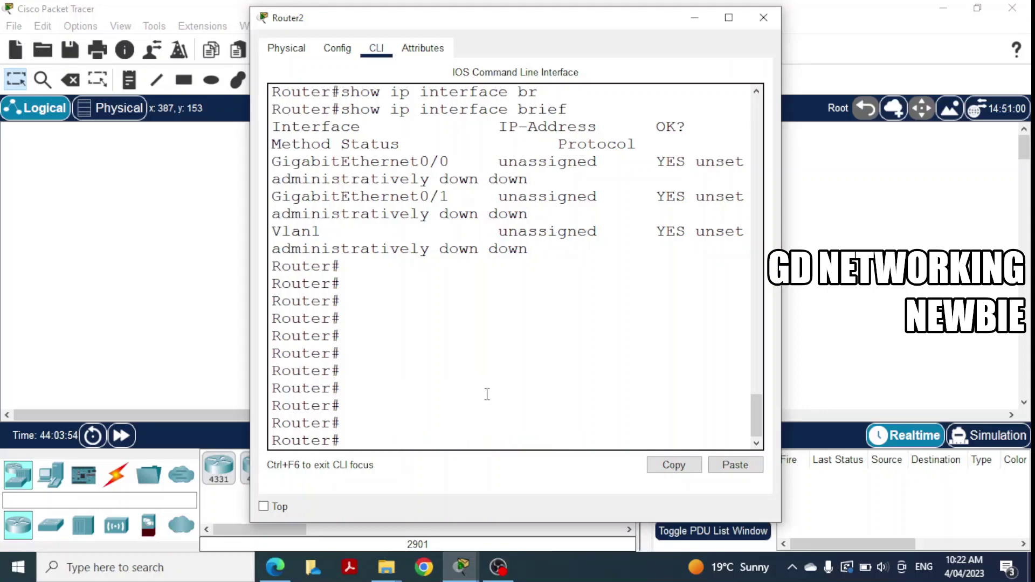
# Run show history on Router2 to list recent commands
pyautogui.write('show his')
pyautogui.press('Tab')
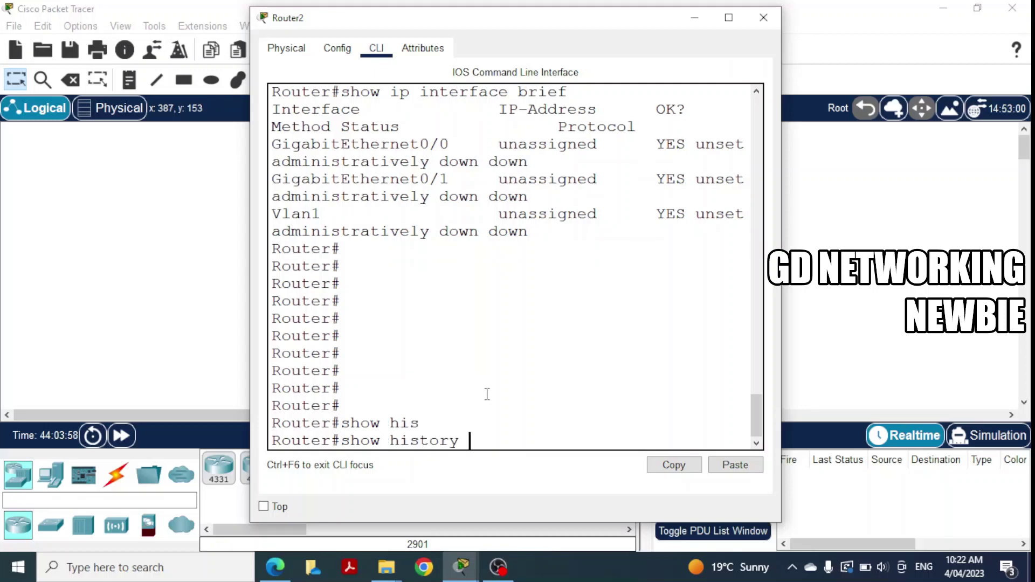
pyautogui.press('Return')
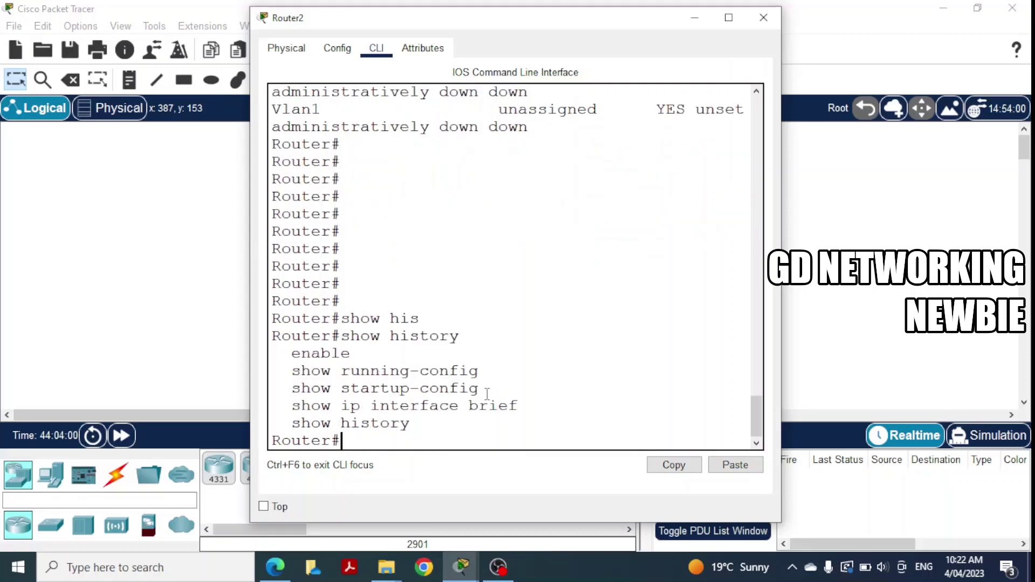
# Highlight the listed history entries, from enable through show history, to review them
pyautogui.moveTo(293, 374); pyautogui.dragTo(411, 425)
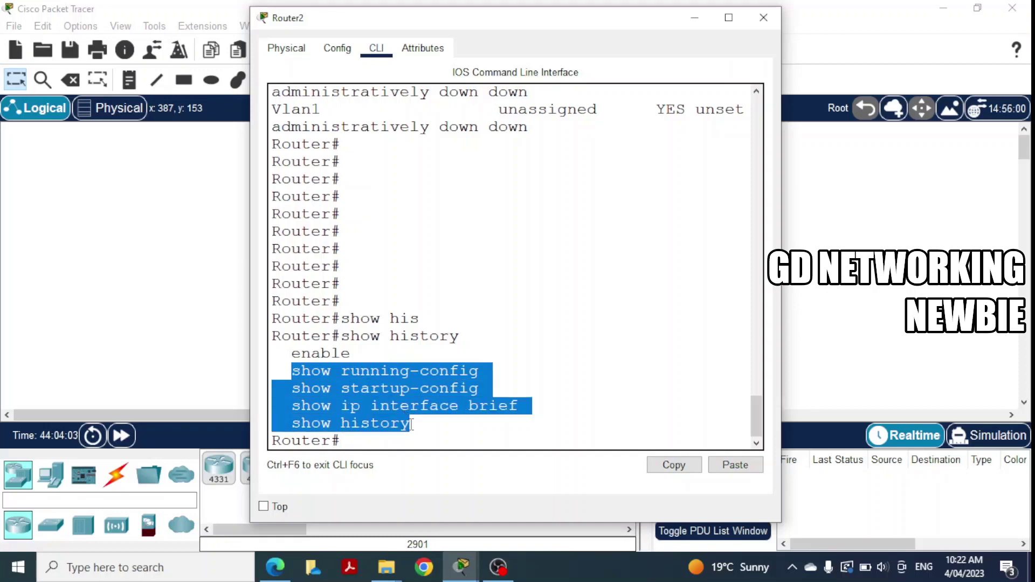
pyautogui.click(478, 411)
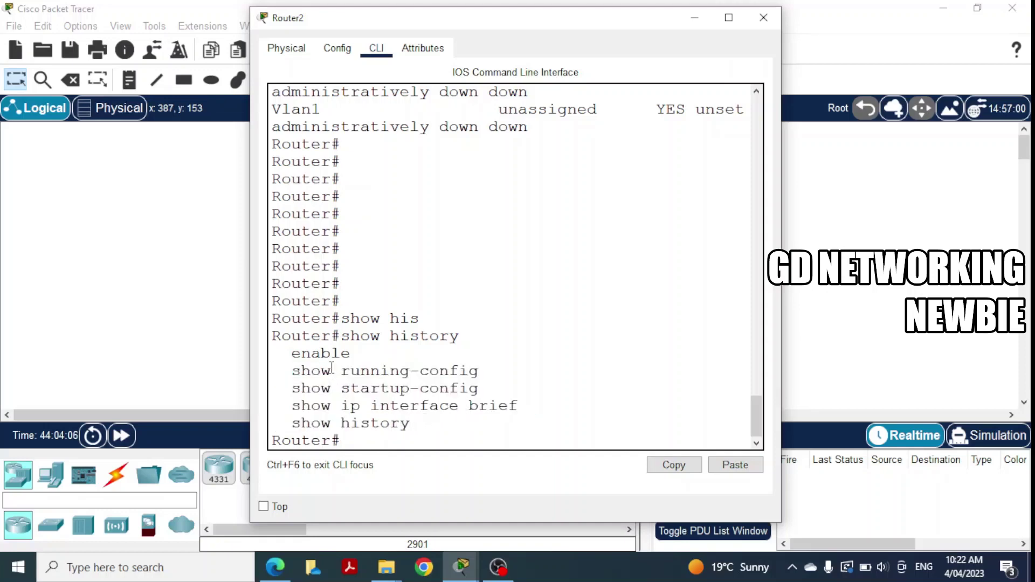
pyautogui.moveTo(301, 370); pyautogui.dragTo(363, 387)
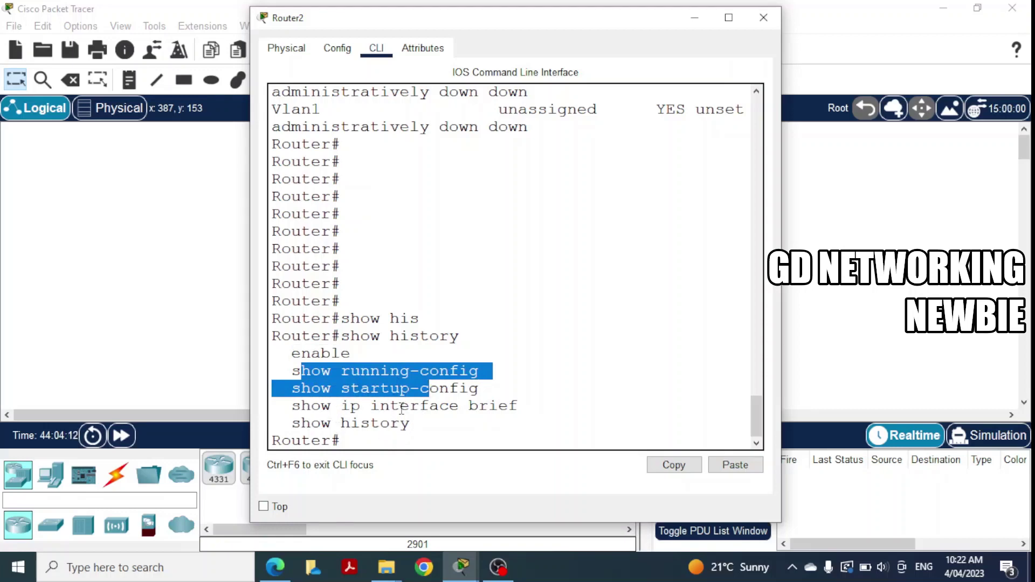
pyautogui.click(380, 445)
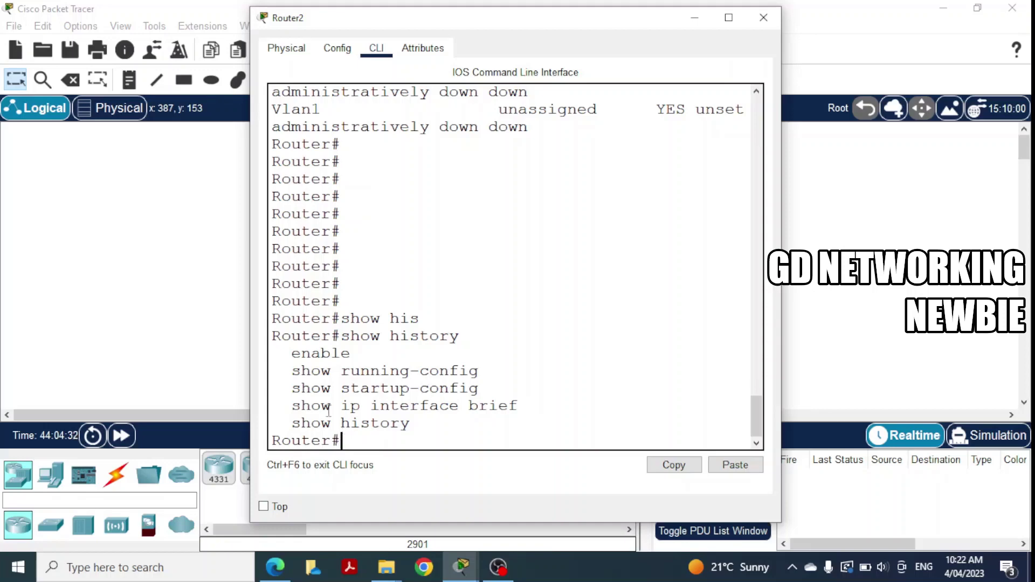
pyautogui.moveTo(302, 354); pyautogui.dragTo(386, 388)
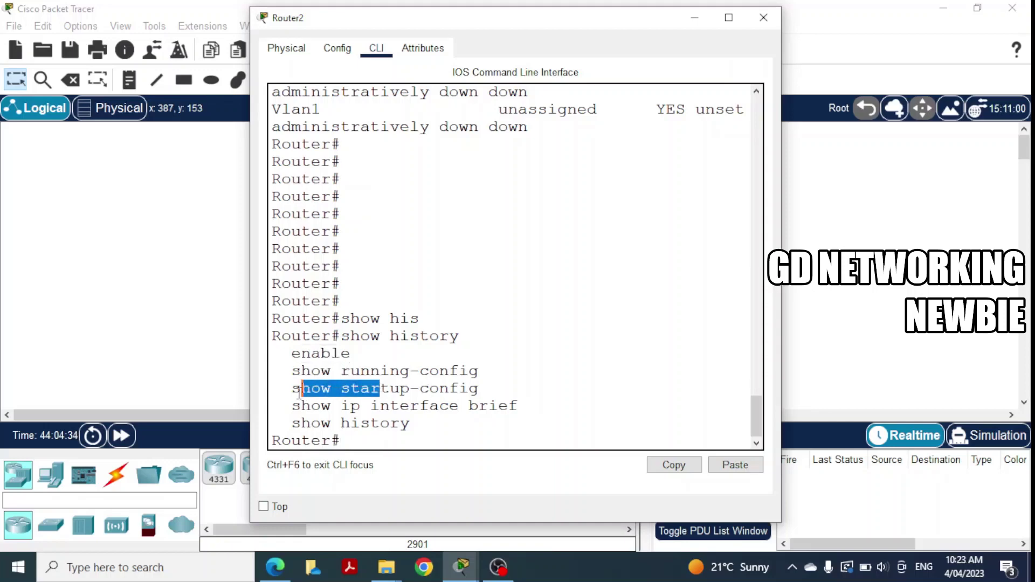
pyautogui.moveTo(499, 405); pyautogui.dragTo(335, 405)
pyautogui.tripleClick(374, 423)
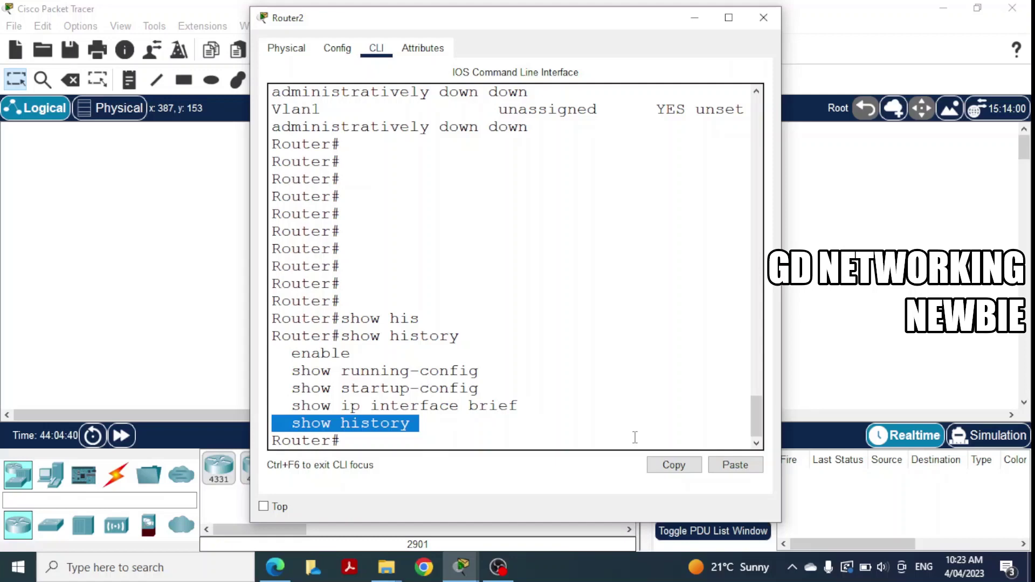
pyautogui.click(587, 438)
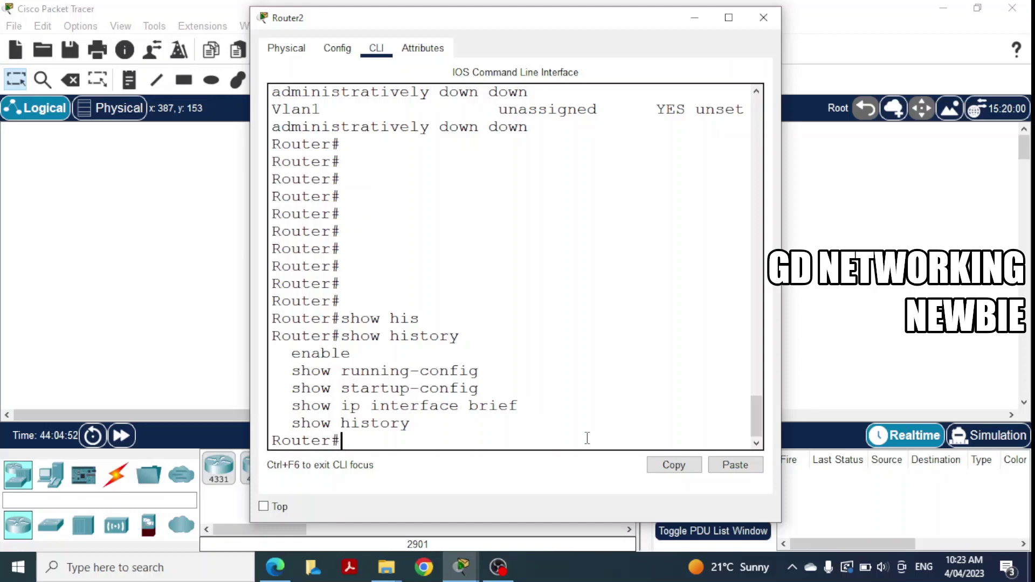
# Run show terminal, widen the window, and page through output showing history size 10
pyautogui.write('show ter')
pyautogui.press('Tab')
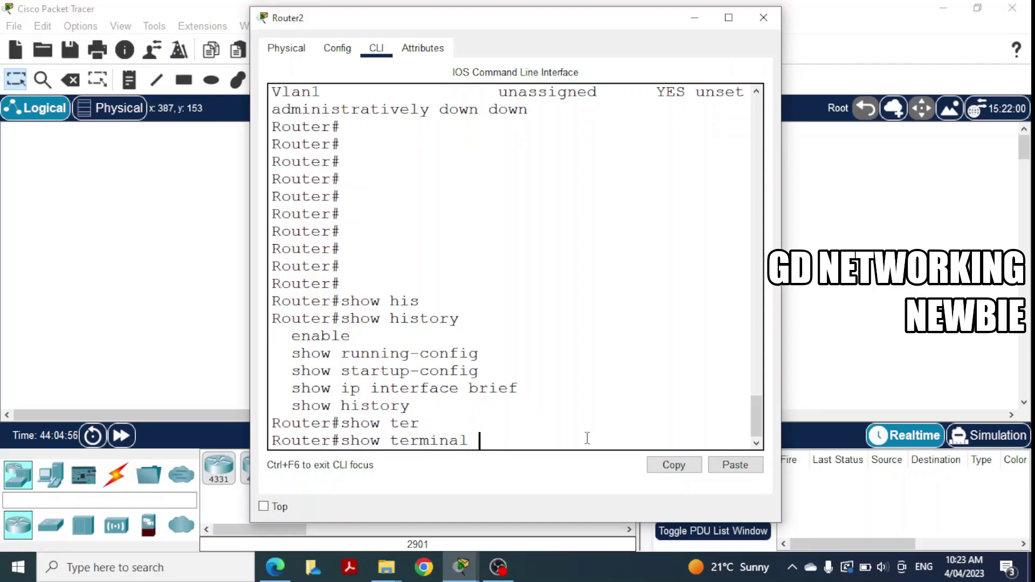
pyautogui.press('Return')
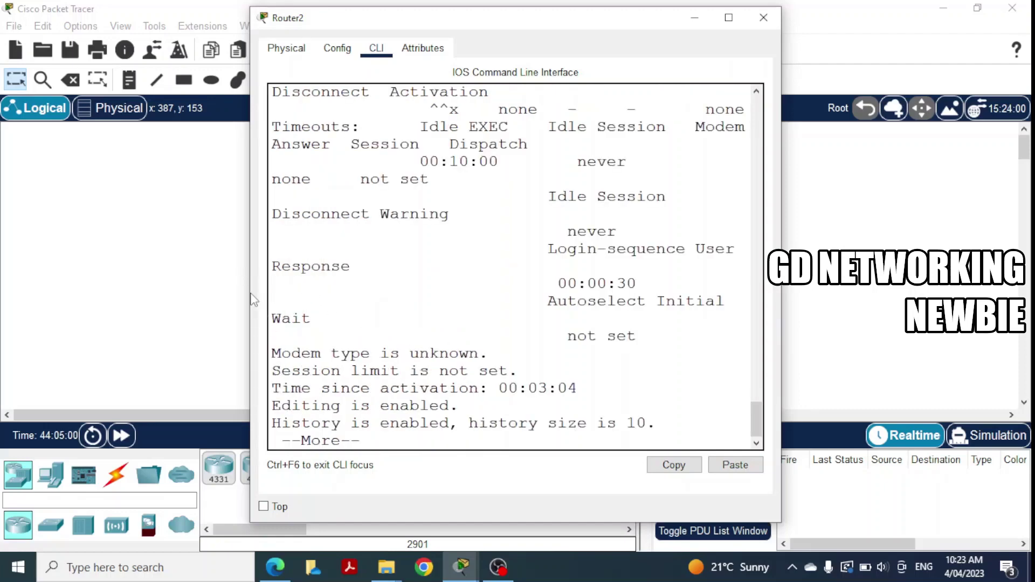
pyautogui.moveTo(250, 273); pyautogui.dragTo(75, 272)
pyautogui.moveTo(126, 421); pyautogui.dragTo(462, 421)
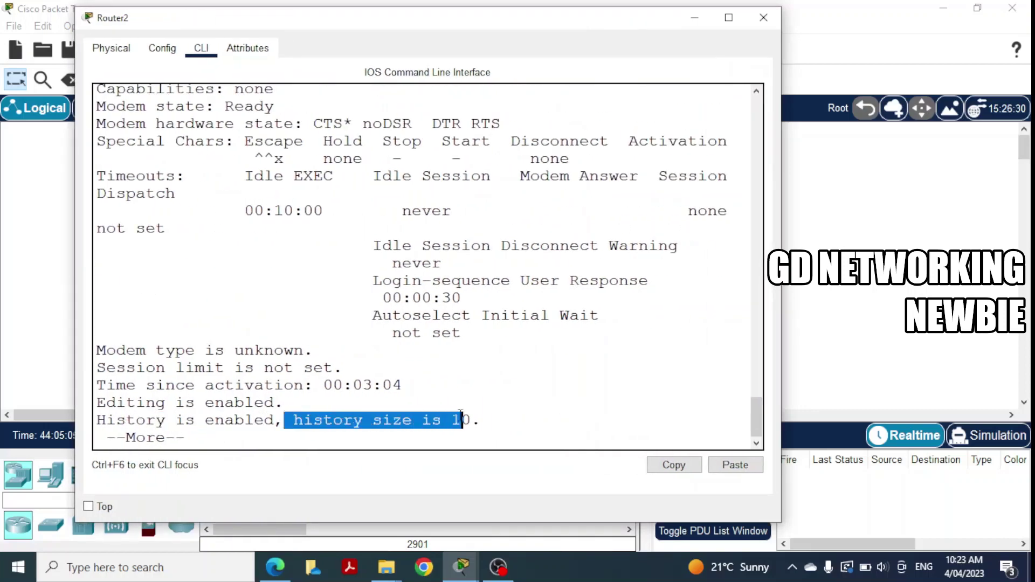
pyautogui.click(507, 397)
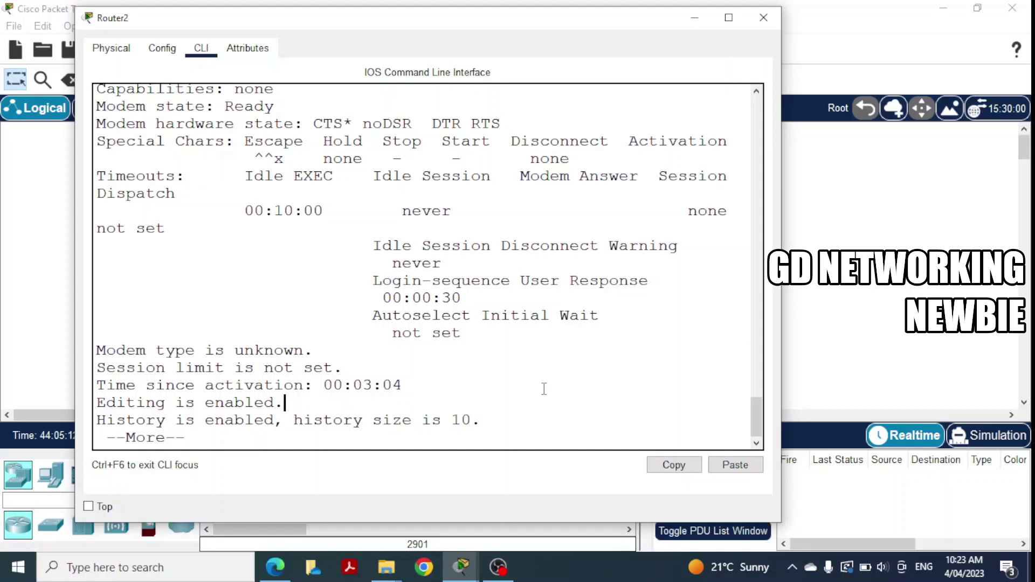
pyautogui.press('Return')
pyautogui.press('Return')
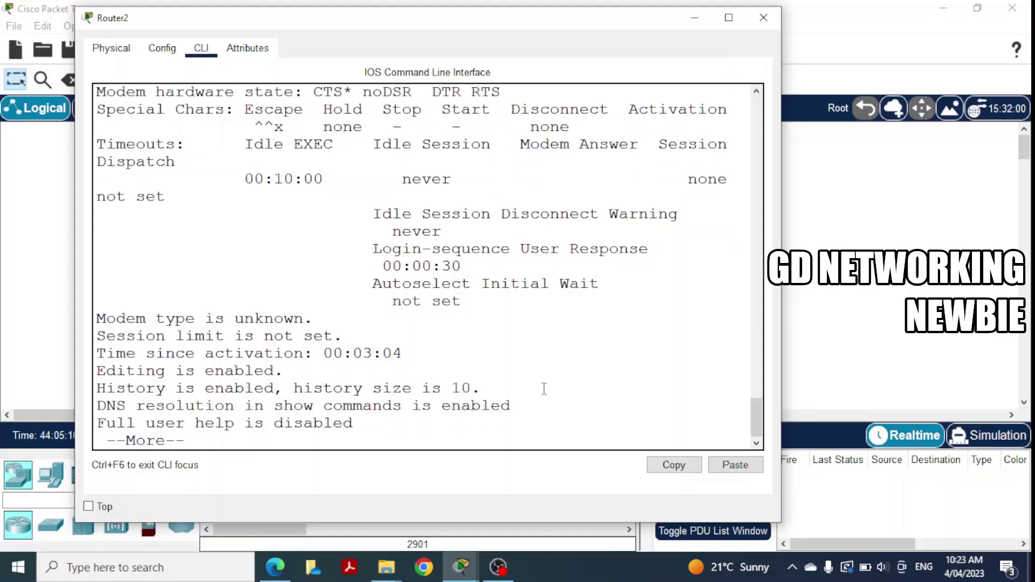
pyautogui.press('Return')
pyautogui.press('Return')
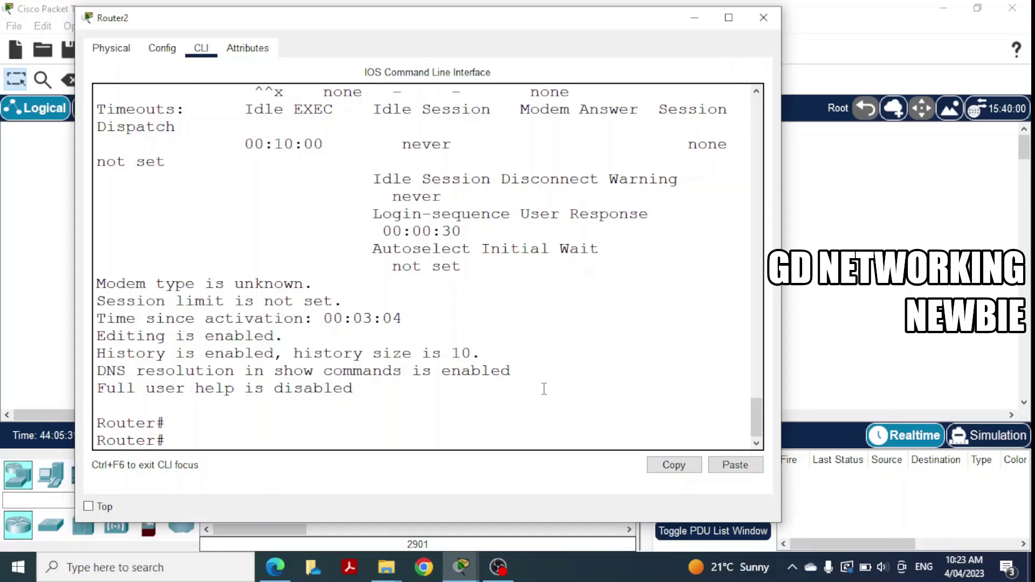
# Check the allowed range with ? and set terminal history size to 50
pyautogui.write('er')
pyautogui.press('Tab')
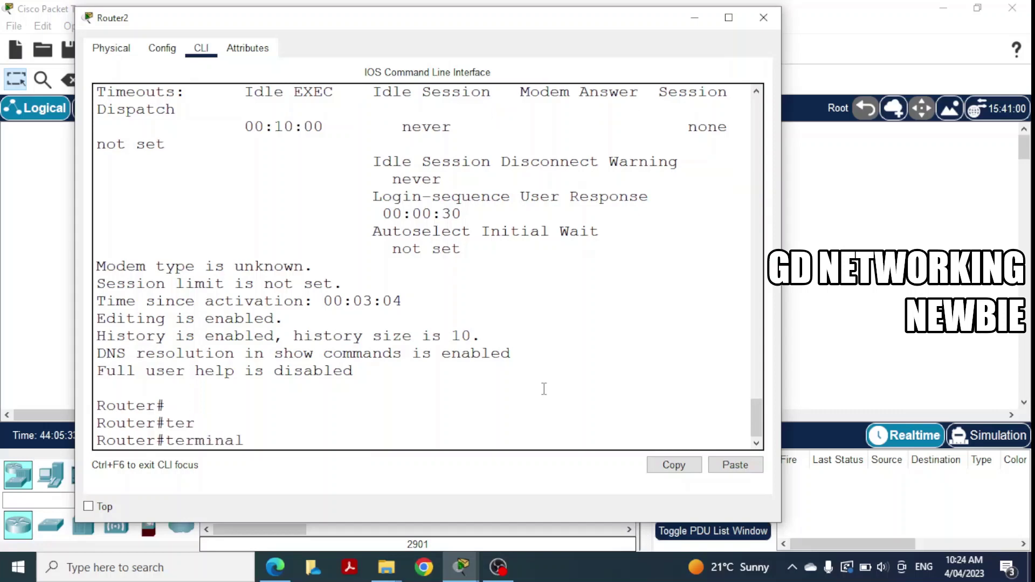
pyautogui.write('hi')
pyautogui.press('Tab')
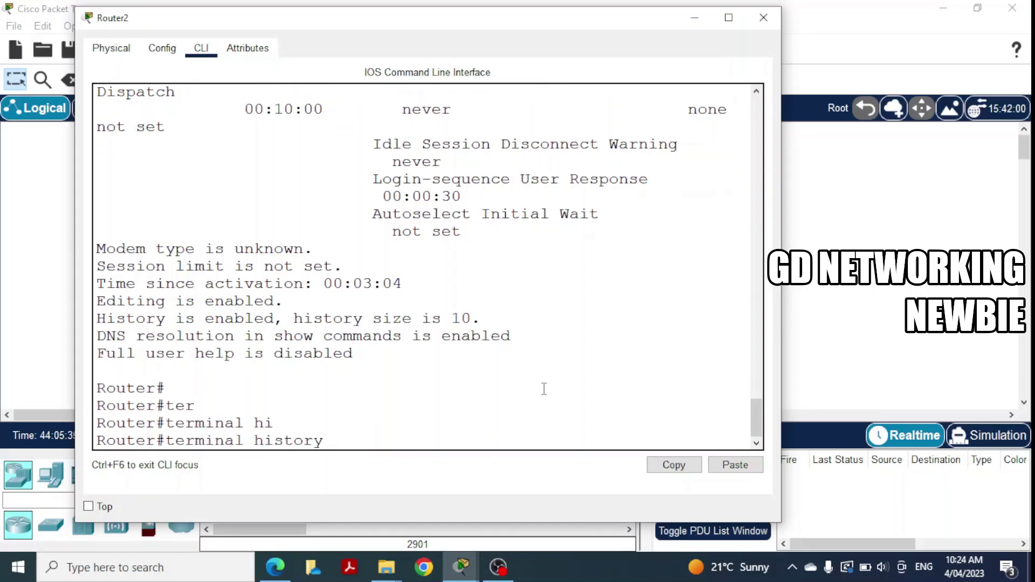
pyautogui.write('?')
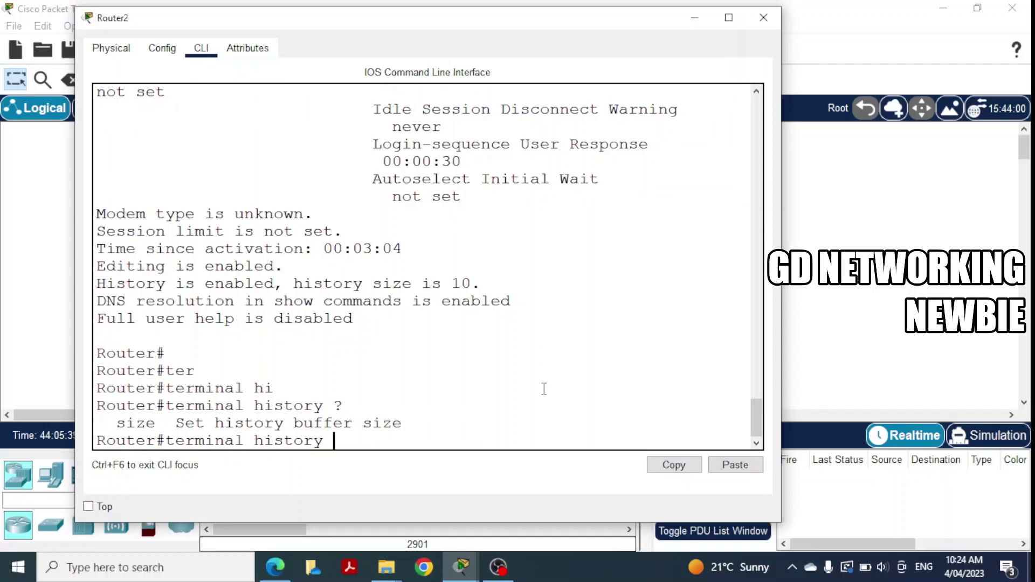
pyautogui.write('size ?')
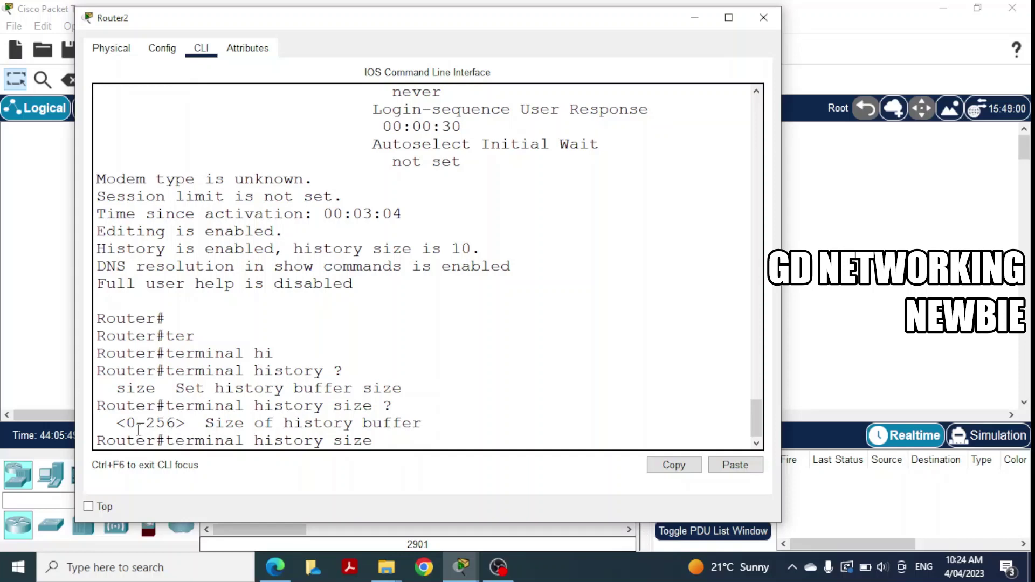
pyautogui.moveTo(128, 424); pyautogui.dragTo(169, 426)
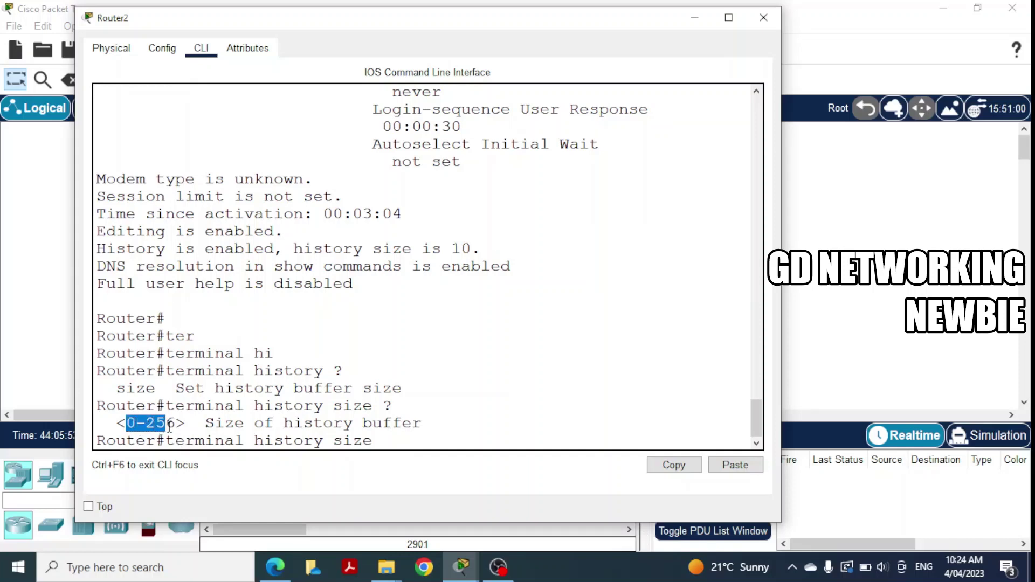
pyautogui.click(169, 427)
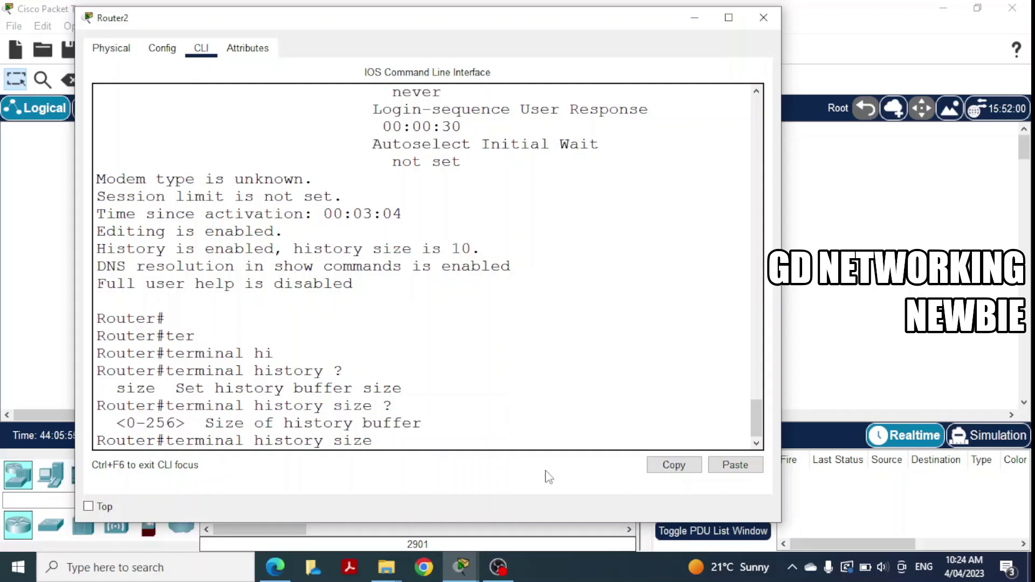
pyautogui.write('50')
pyautogui.press('Return')
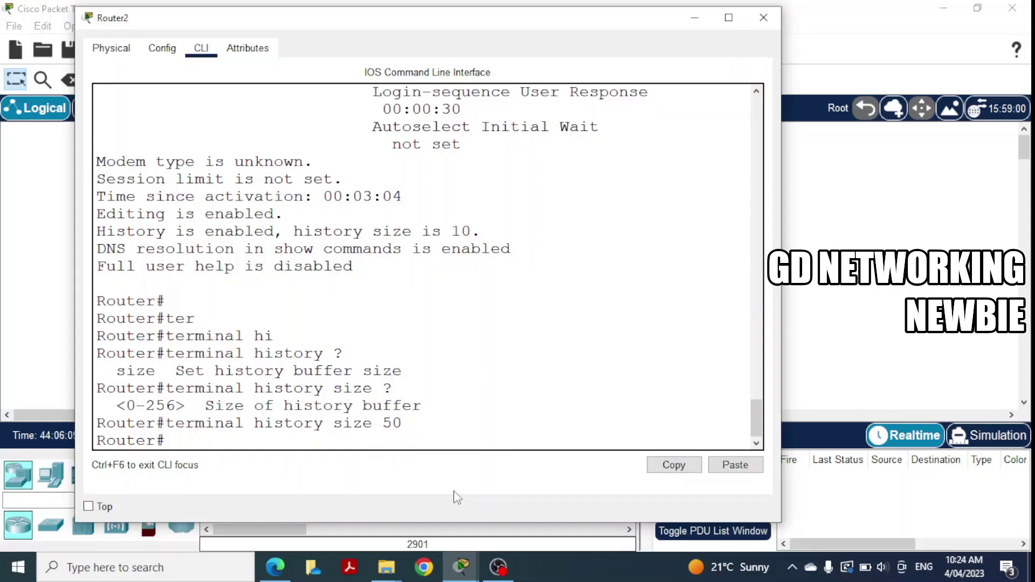
# Run show flash: to list the flash directory contents
pyautogui.write('show fla')
pyautogui.press('Tab')
pyautogui.press('Return')
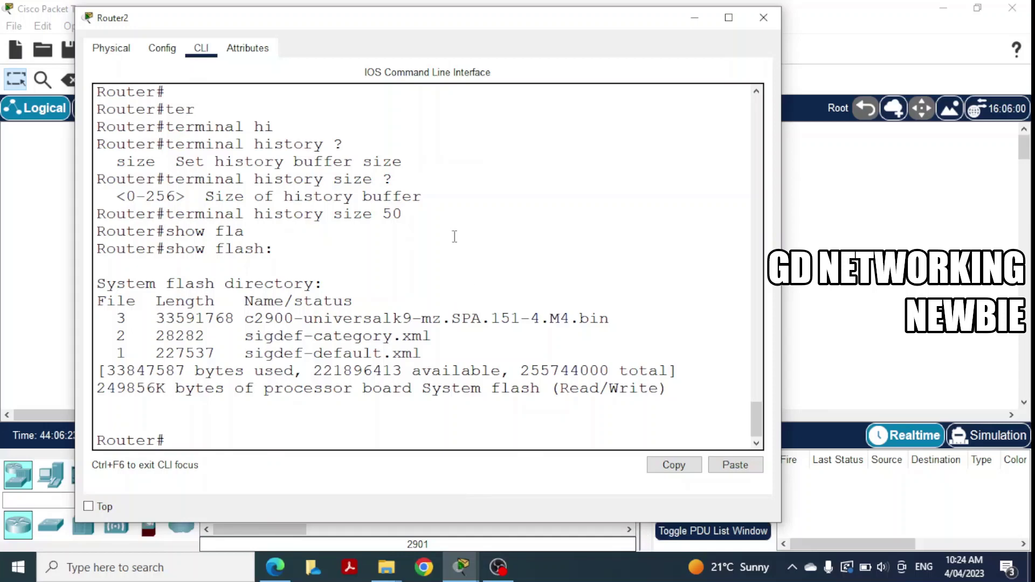
# Highlight the terminal history size 50 entry, then rerun show history
pyautogui.moveTo(403, 213); pyautogui.dragTo(184, 214)
pyautogui.click(207, 442)
pyautogui.write('show sh')
pyautogui.press('BackSpace')
pyautogui.press('BackSpace')
pyautogui.write('hi')
pyautogui.press('Return')
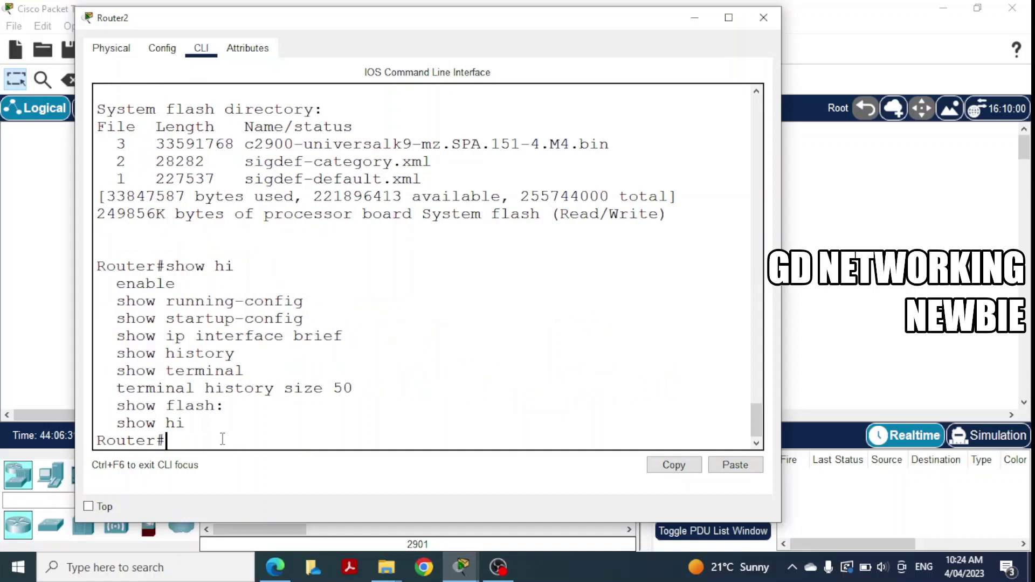
pyautogui.press('Return')
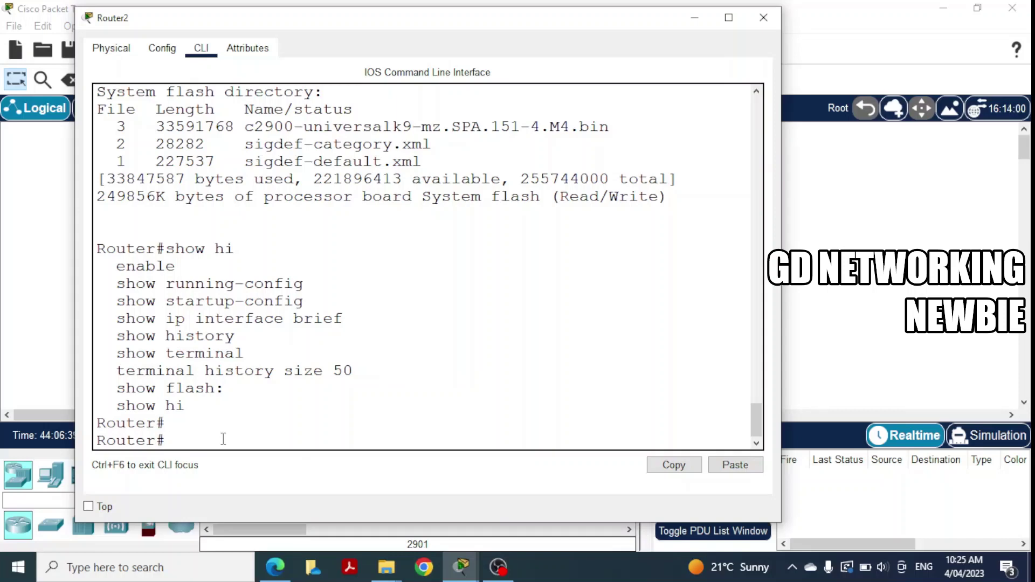
# Set the terminal history size to 0
pyautogui.write('ter')
pyautogui.press('Tab')
pyautogui.write('his')
pyautogui.press('Tab')
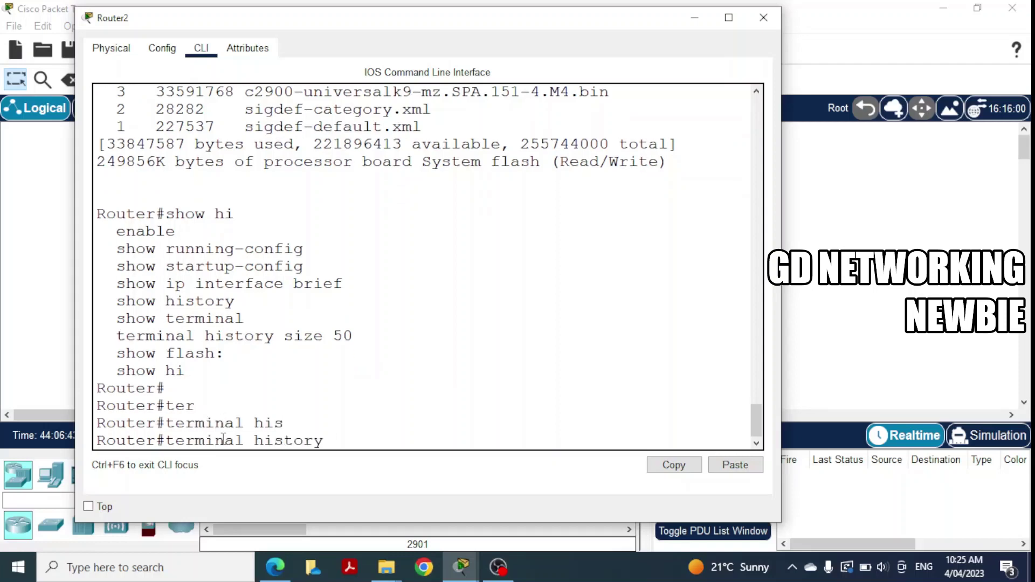
pyautogui.write('size 0')
pyautogui.press('Return')
# Run show history and confirm it returns no entries
pyautogui.write('show do')
pyautogui.press('BackSpace')
pyautogui.press('BackSpace')
pyautogui.press('BackSpace')
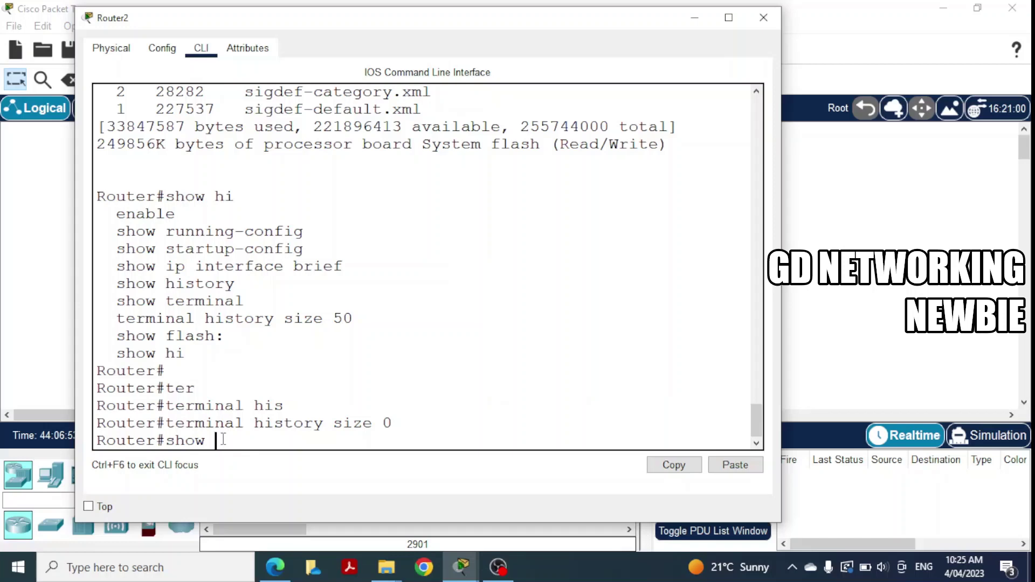
pyautogui.write('his')
pyautogui.press('Tab')
pyautogui.press('Return')
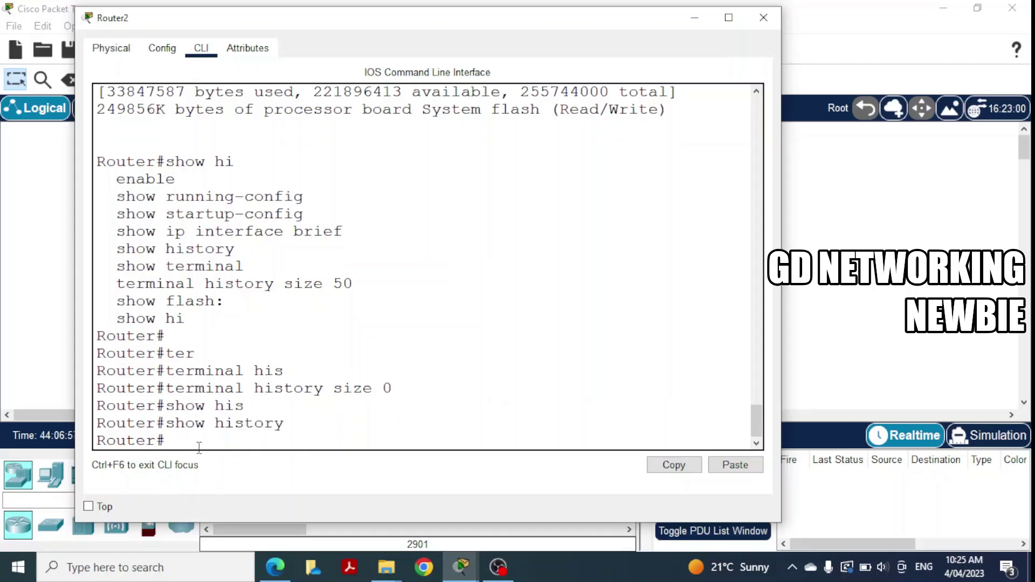
pyautogui.moveTo(127, 440); pyautogui.dragTo(236, 439)
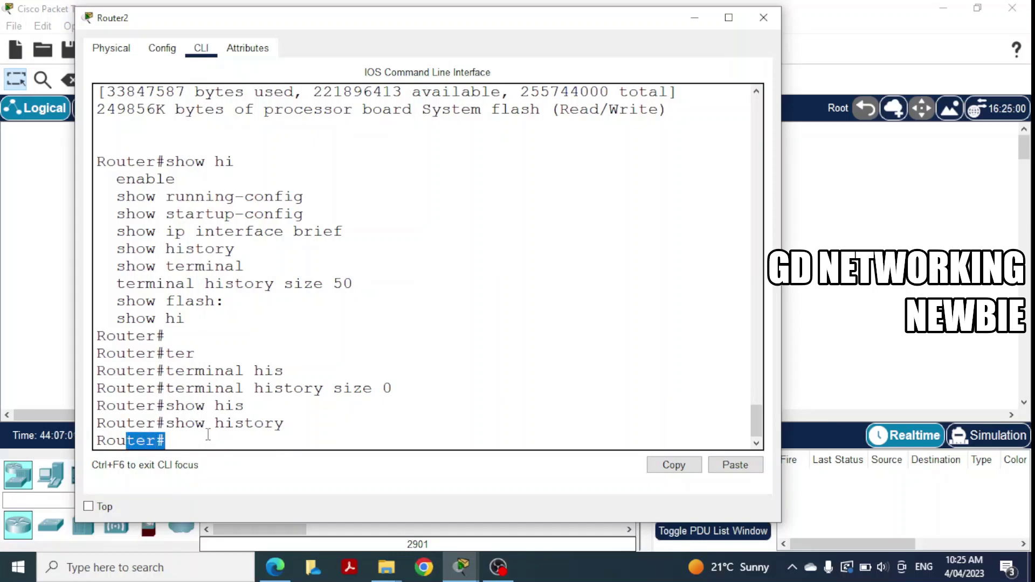
pyautogui.moveTo(395, 388); pyautogui.dragTo(339, 389)
pyautogui.click(245, 406)
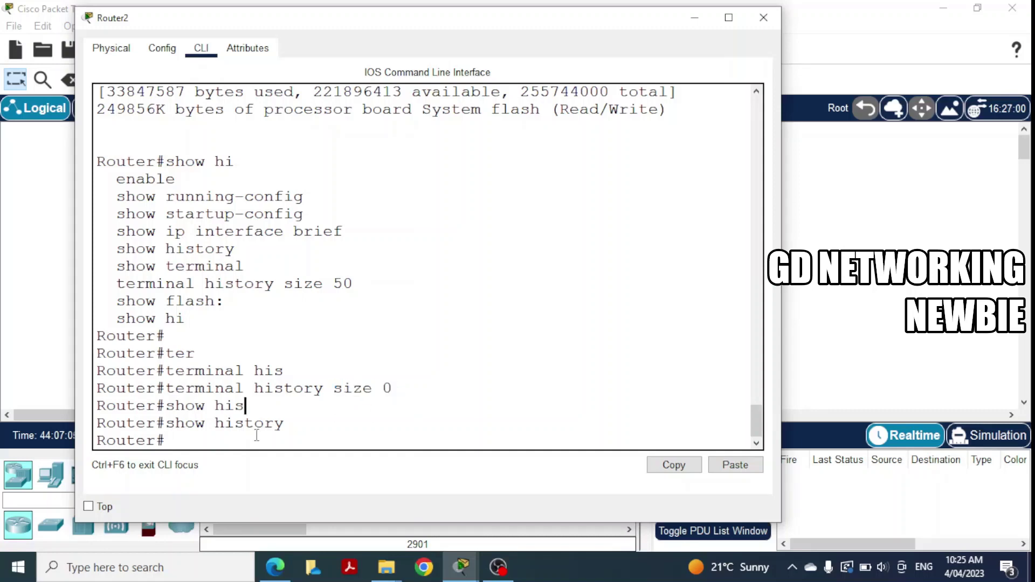